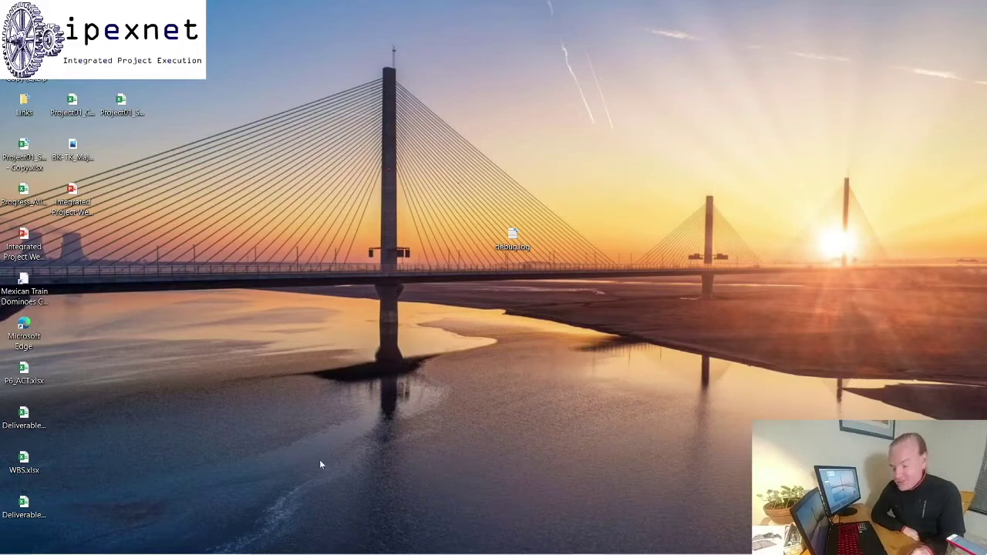
Switch to the Power BI Desktop report window and show the Bookmarks pane.
mouse_move(339, 552)
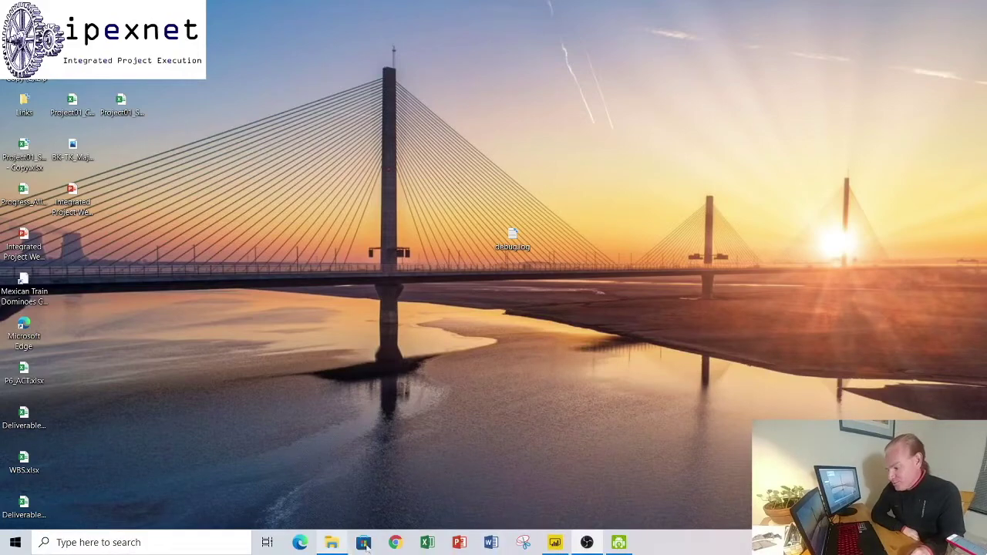
click(554, 543)
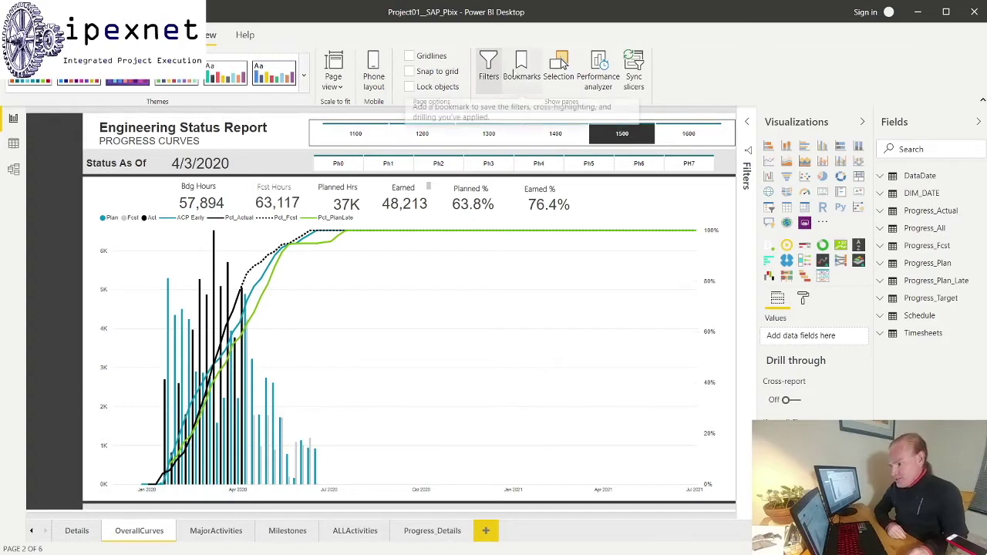
click(517, 68)
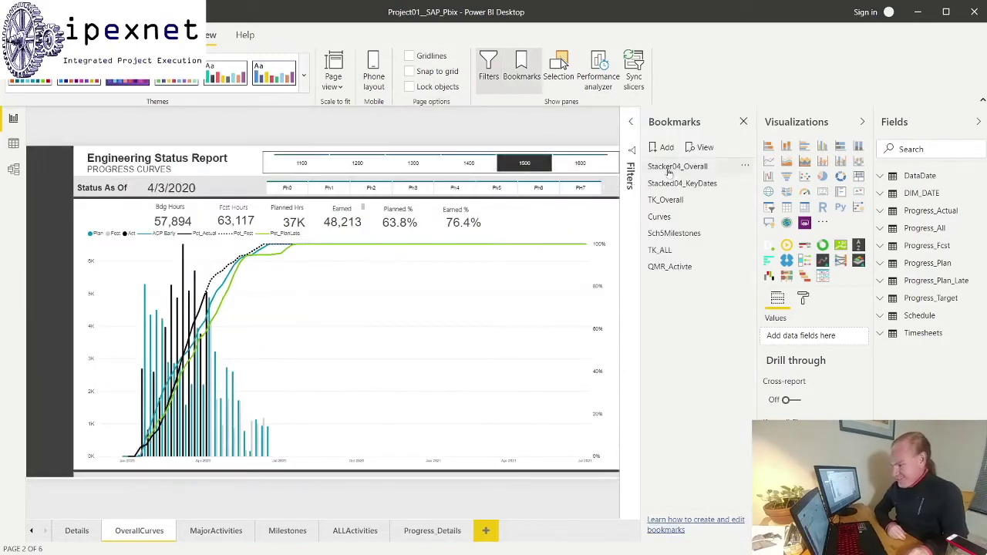
Unhide SAP Label, PF Label and the PF card, then close the side panes to widen the page.
click(536, 73)
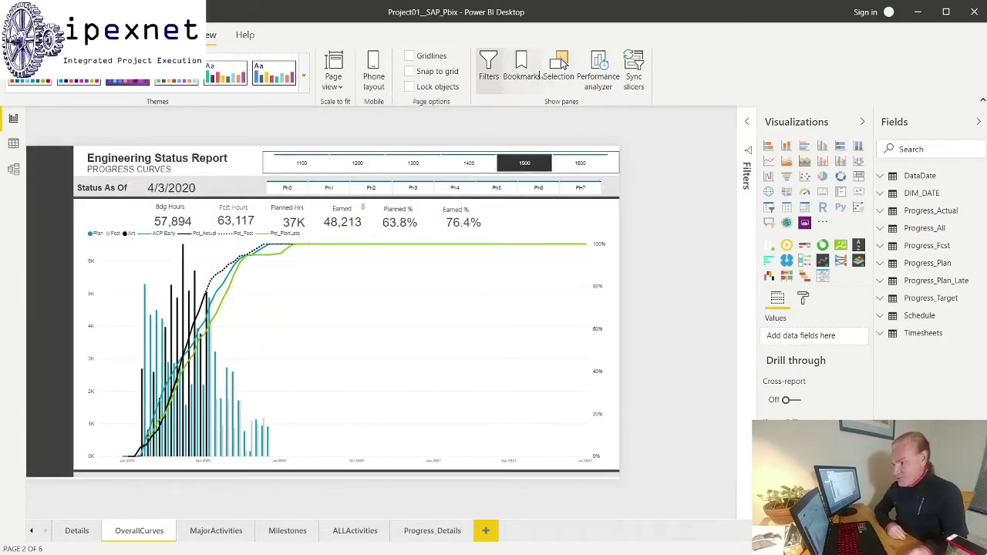
click(560, 71)
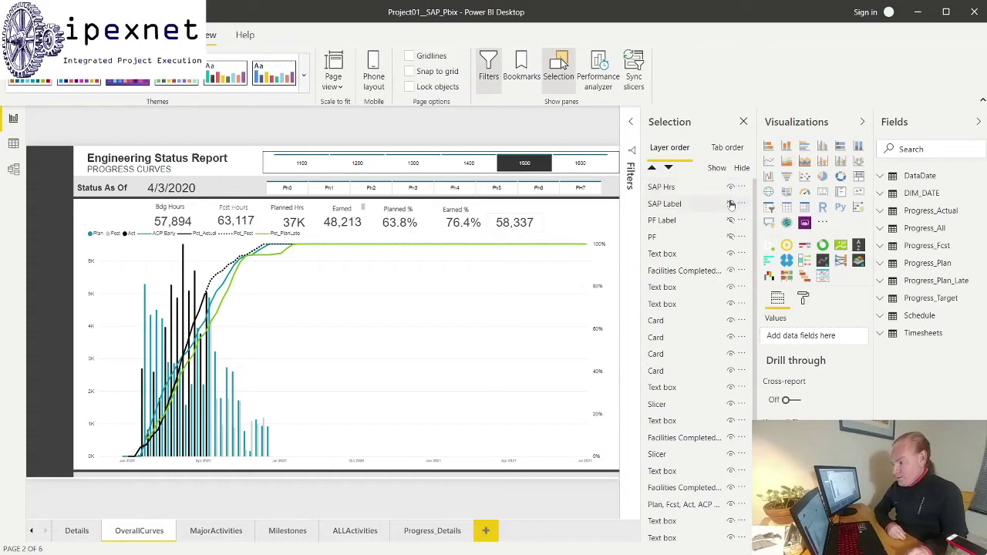
click(731, 204)
click(730, 220)
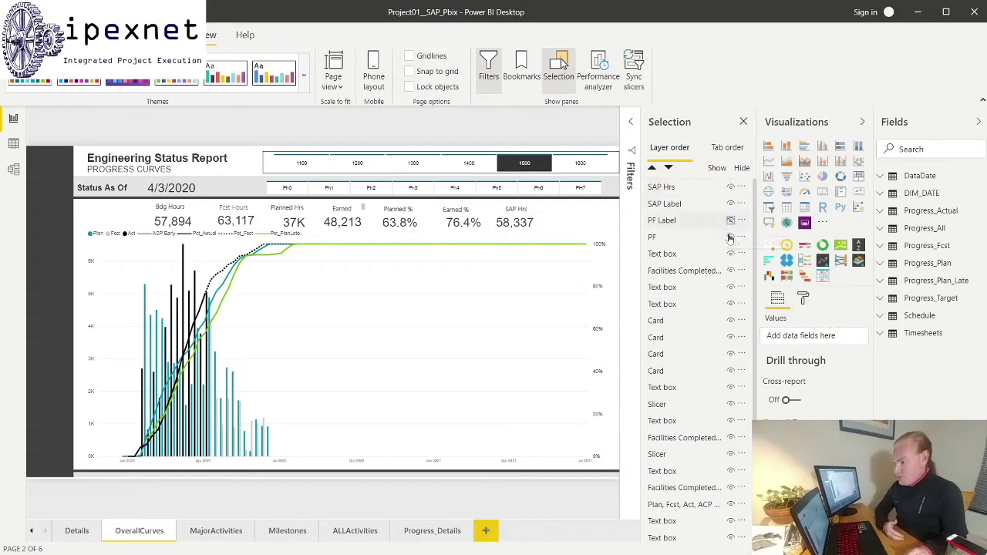
click(730, 238)
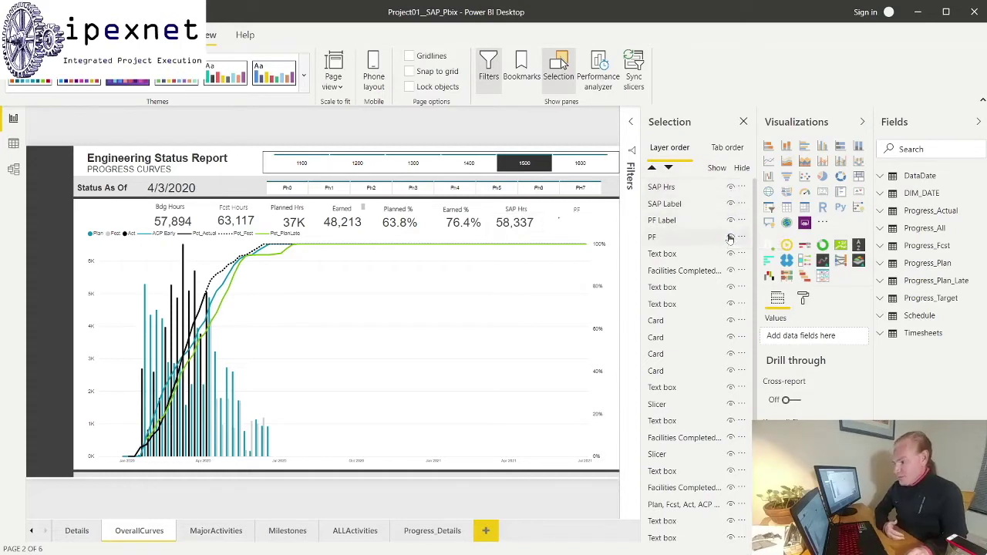
click(745, 122)
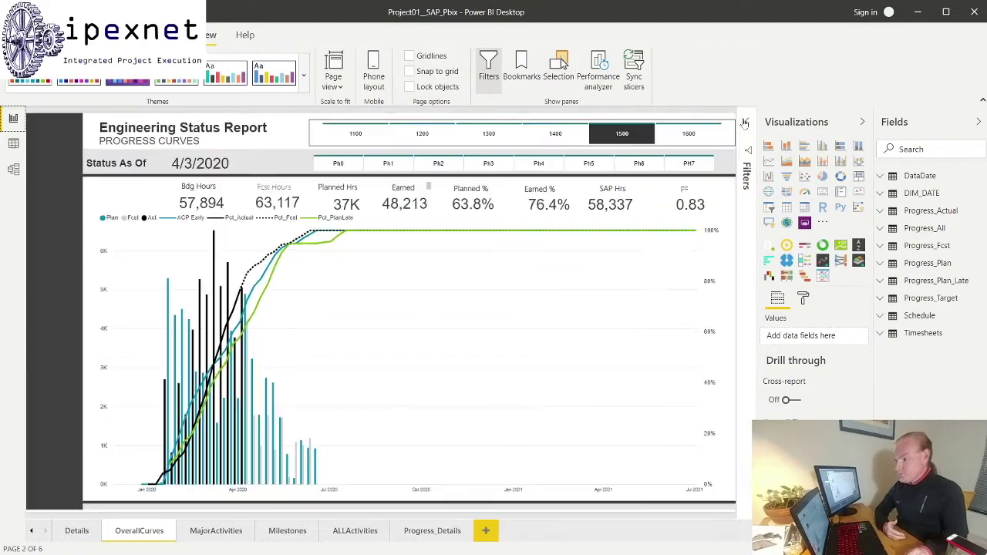
click(863, 122)
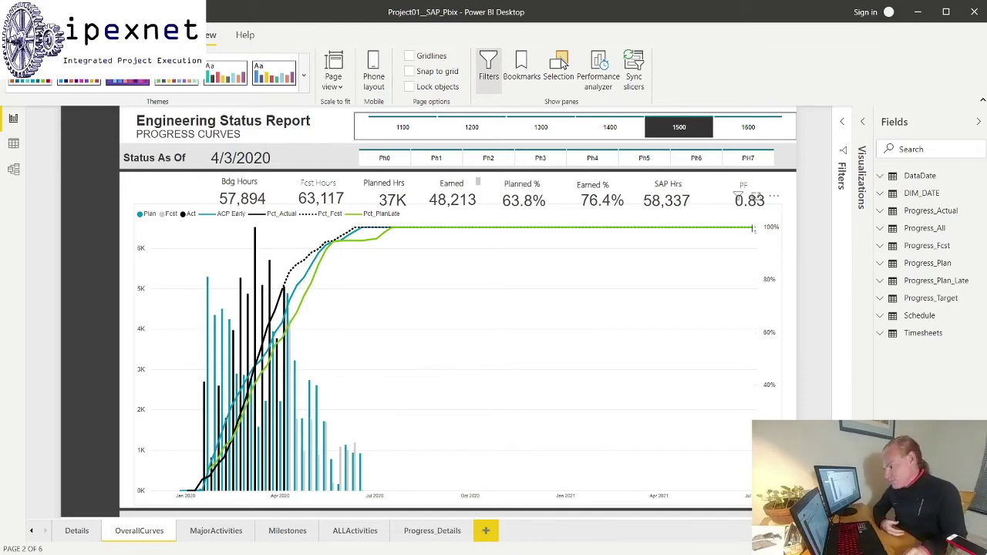
Switch to Data view and display the Progress_All table's 9,445 rows.
click(13, 144)
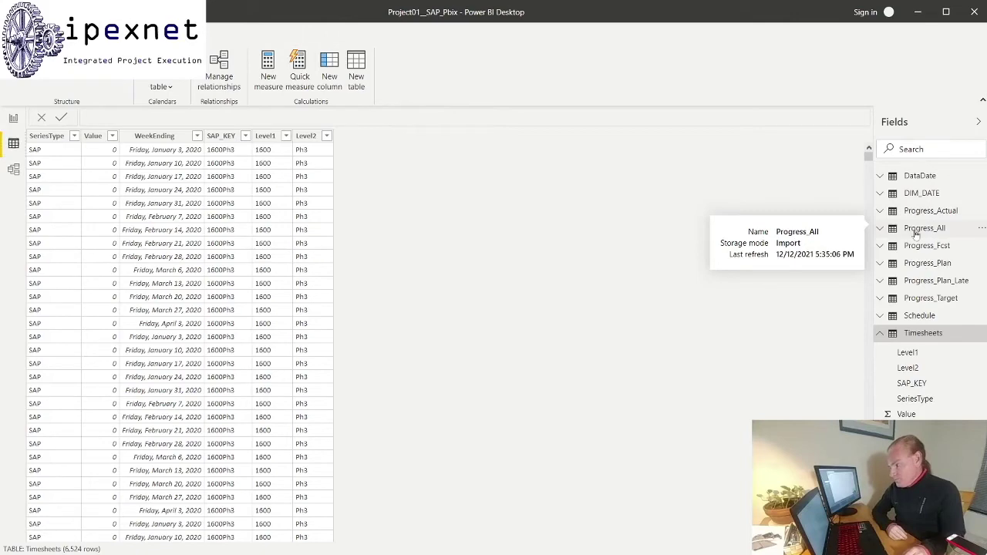
click(916, 230)
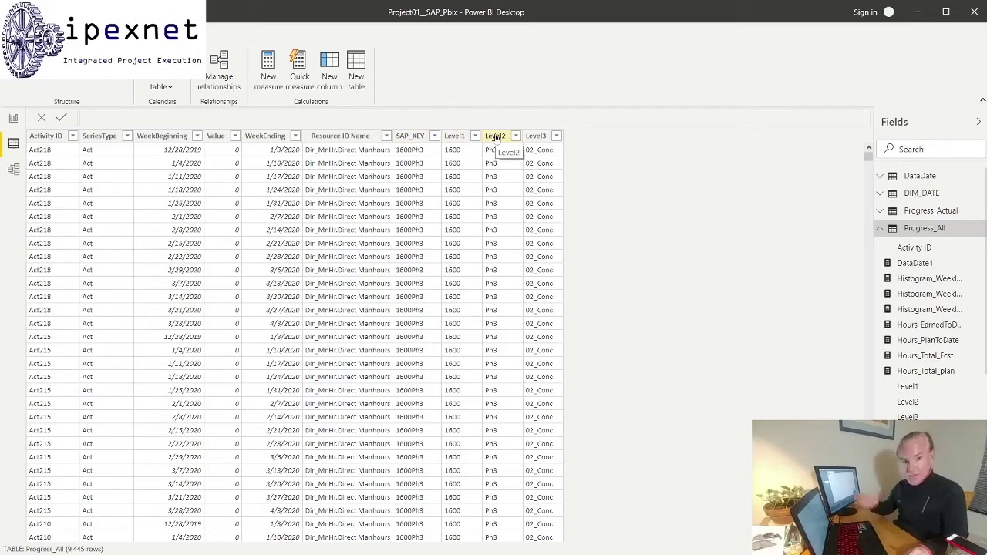
Collapse Progress_All and display the Schedule table's 510 rows.
click(879, 230)
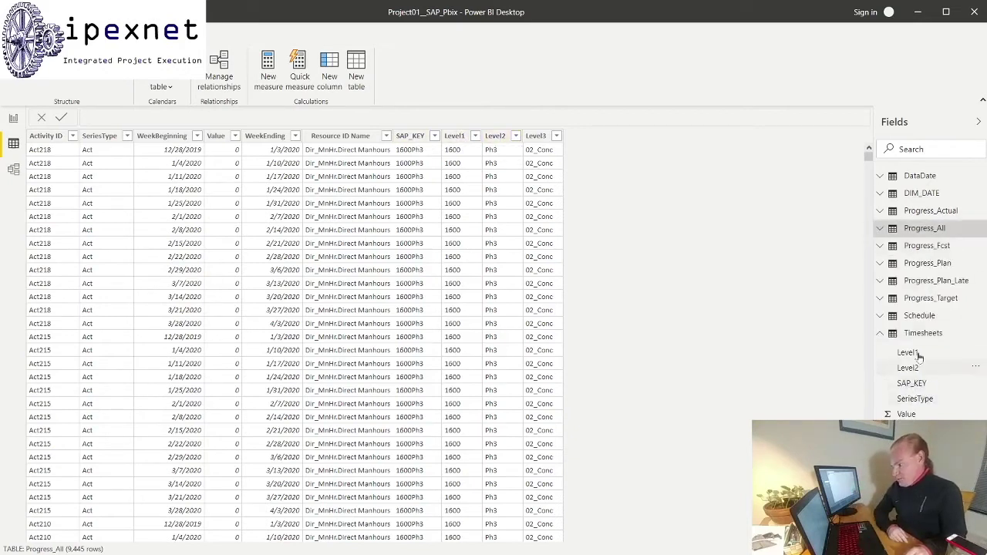
click(922, 316)
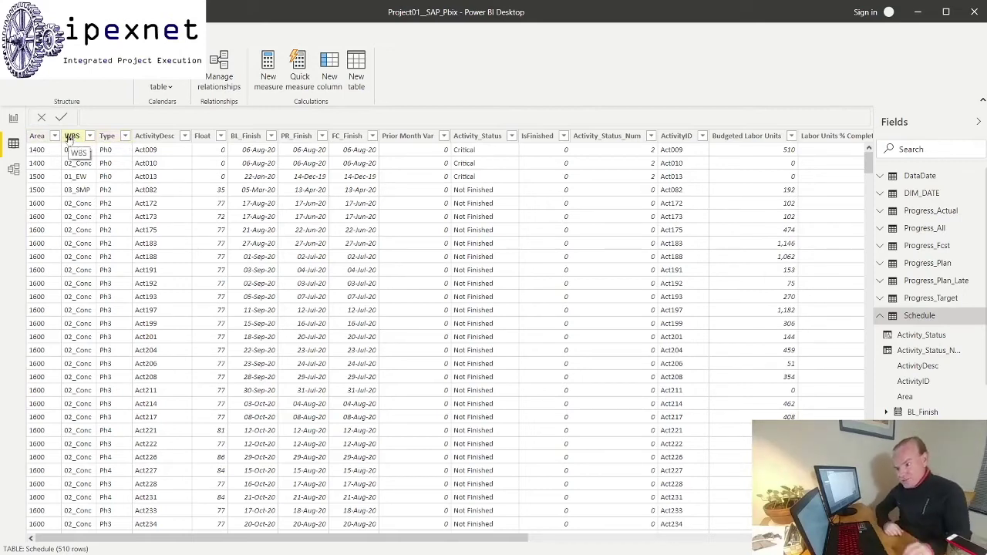
click(37, 142)
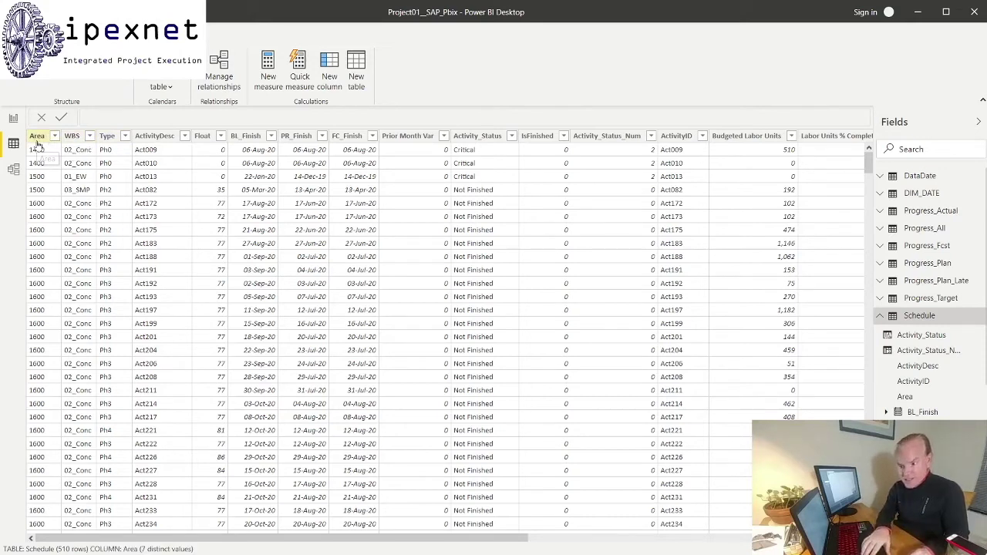
click(106, 137)
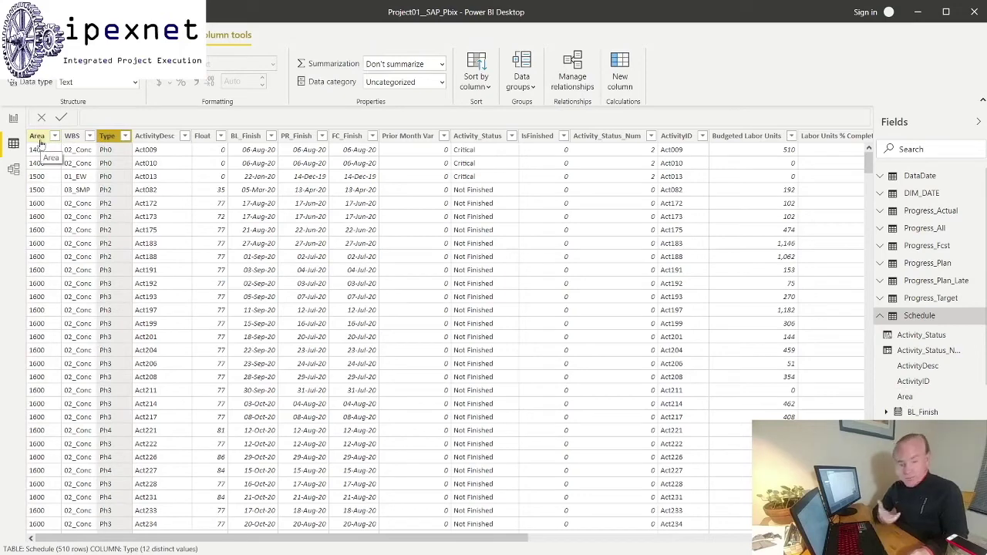
click(13, 120)
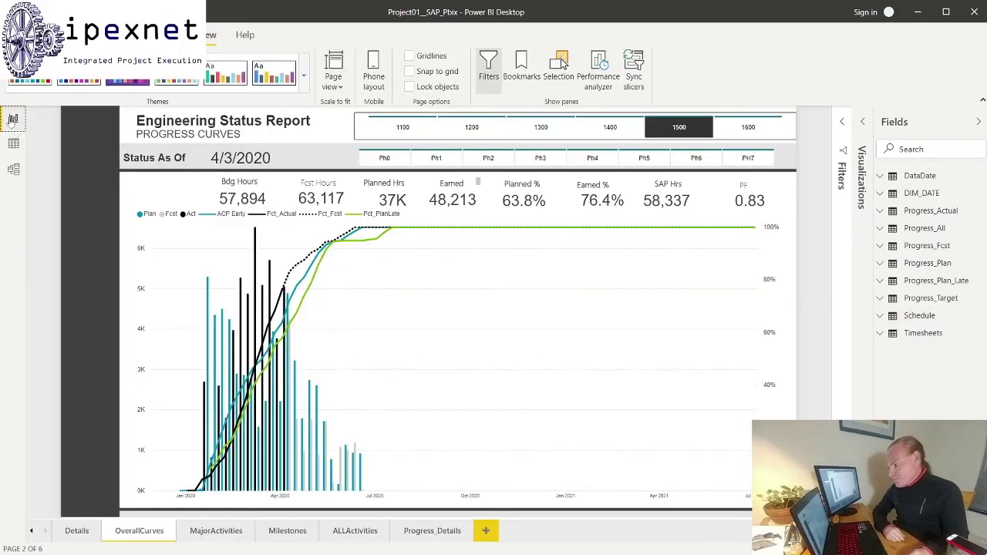
Step the WBS slicer through 1100–1500 and the phase slicer through Ph1–Ph3, ending on 1500 and Ph3.
click(401, 130)
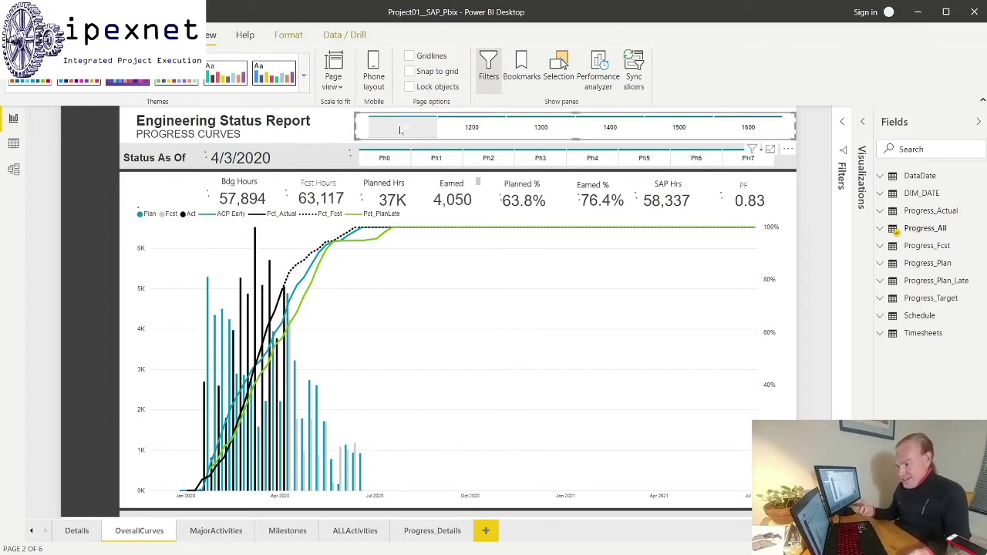
click(536, 131)
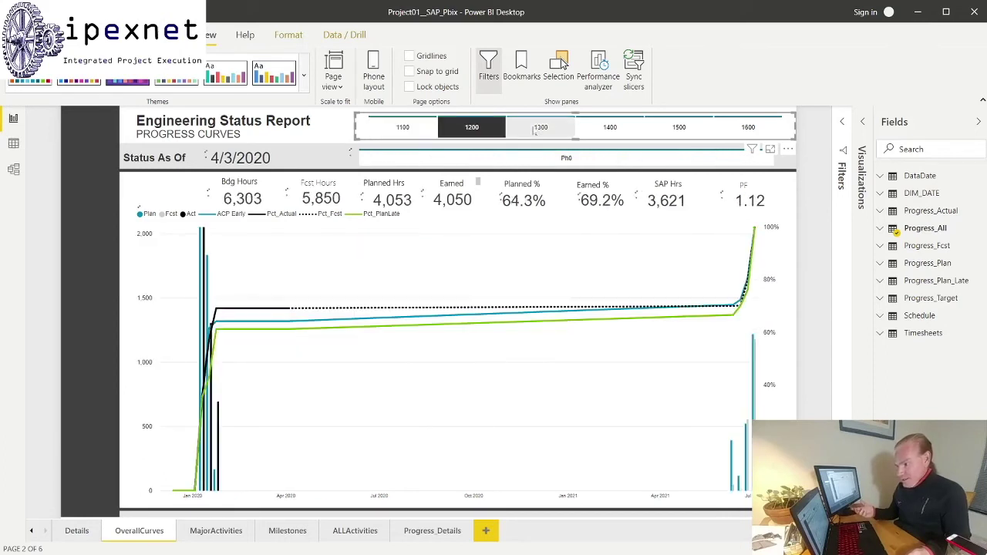
click(592, 130)
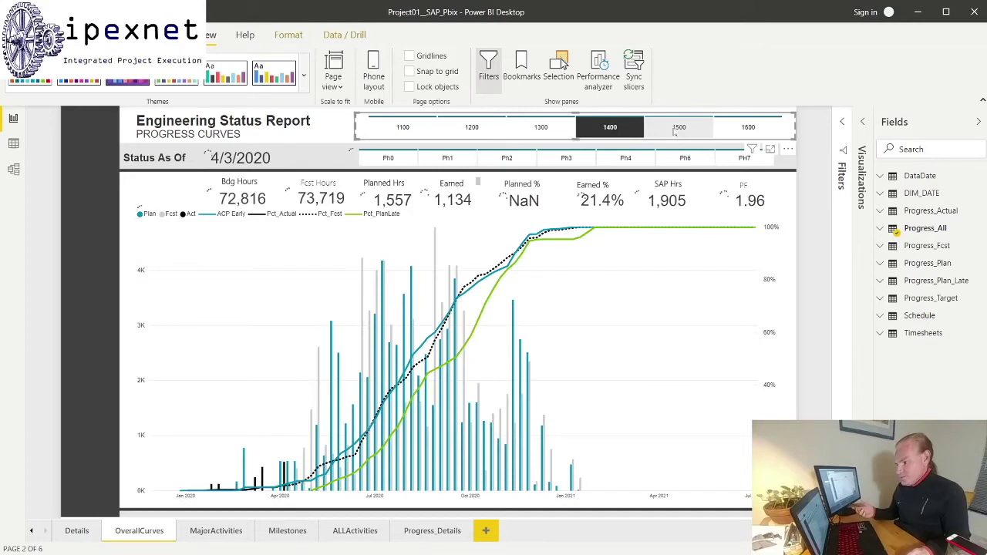
click(675, 129)
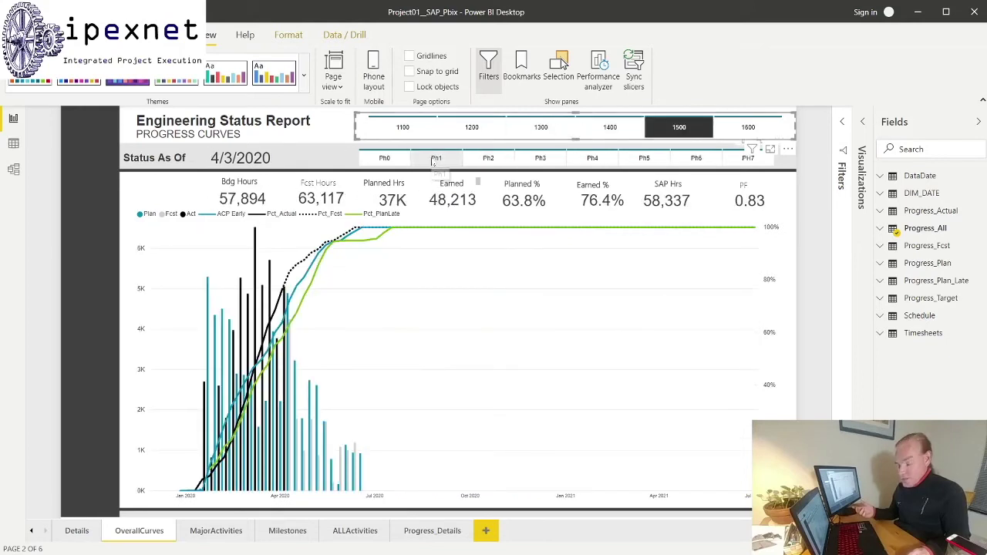
click(437, 158)
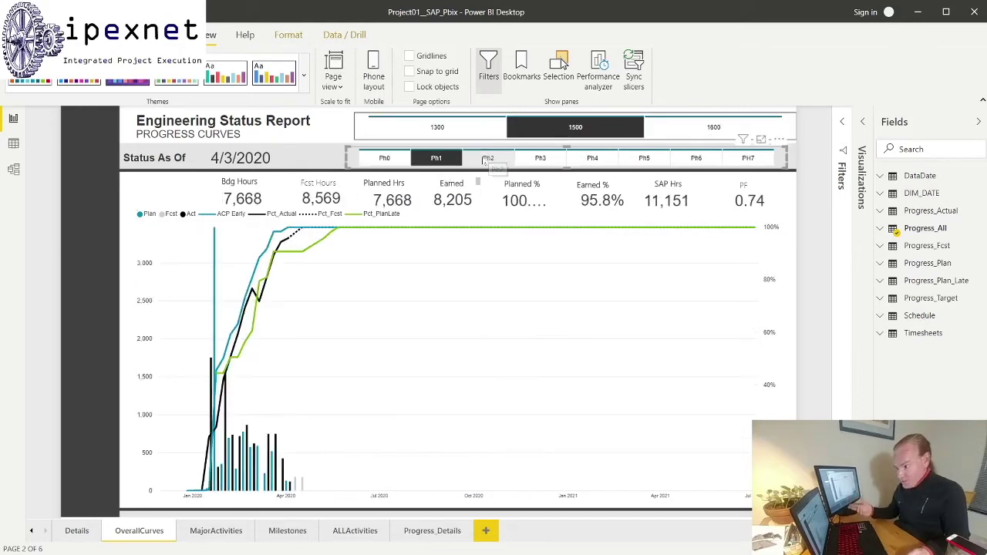
click(488, 158)
click(539, 158)
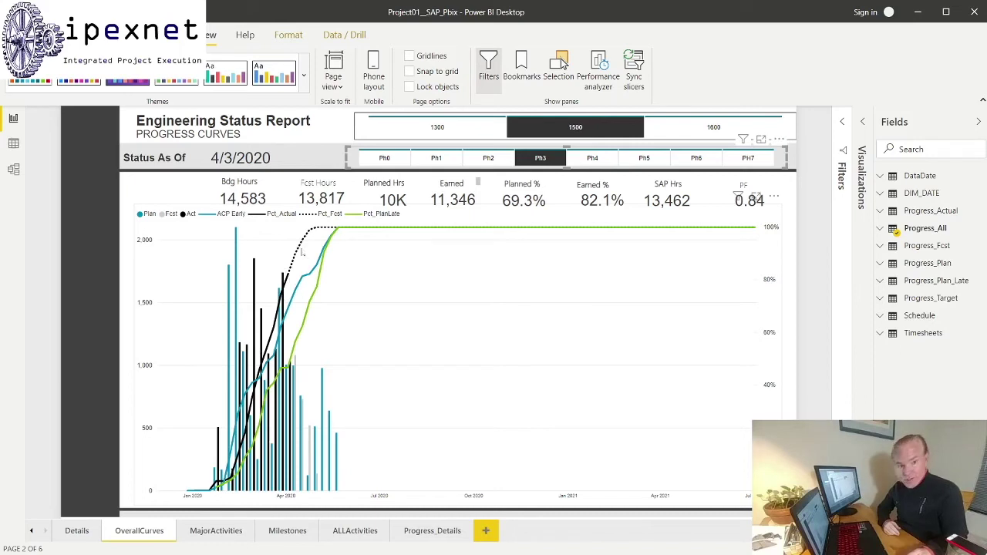
mouse_move(300, 253)
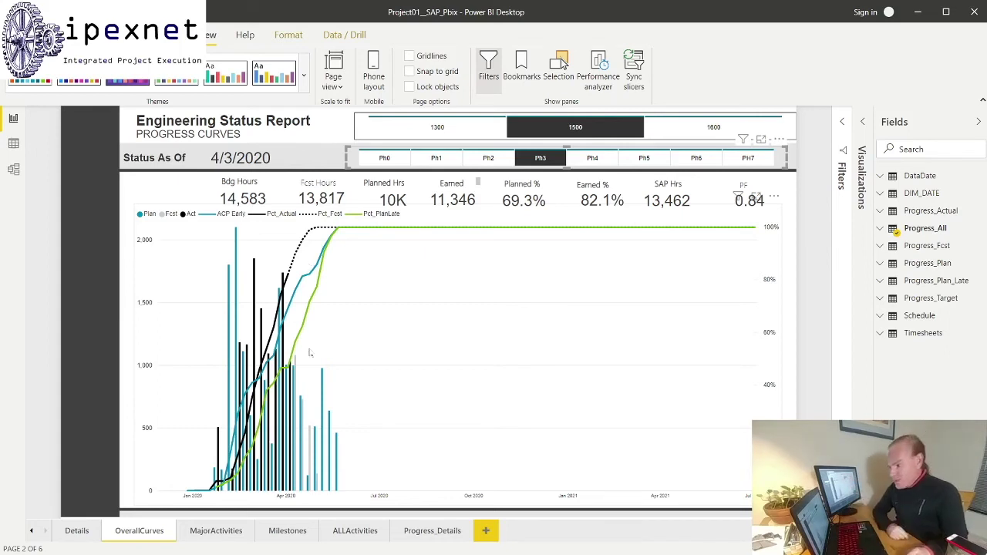
click(65, 260)
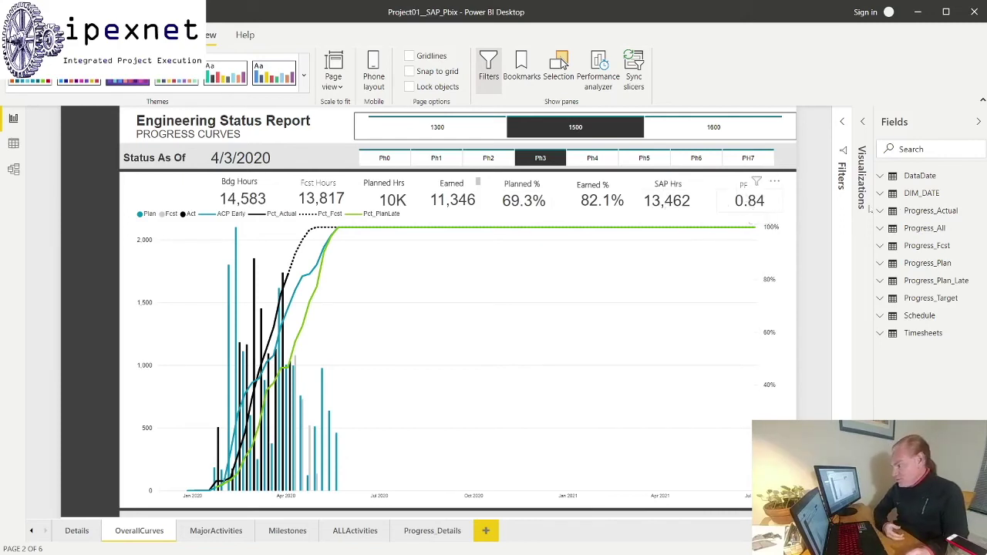
click(752, 204)
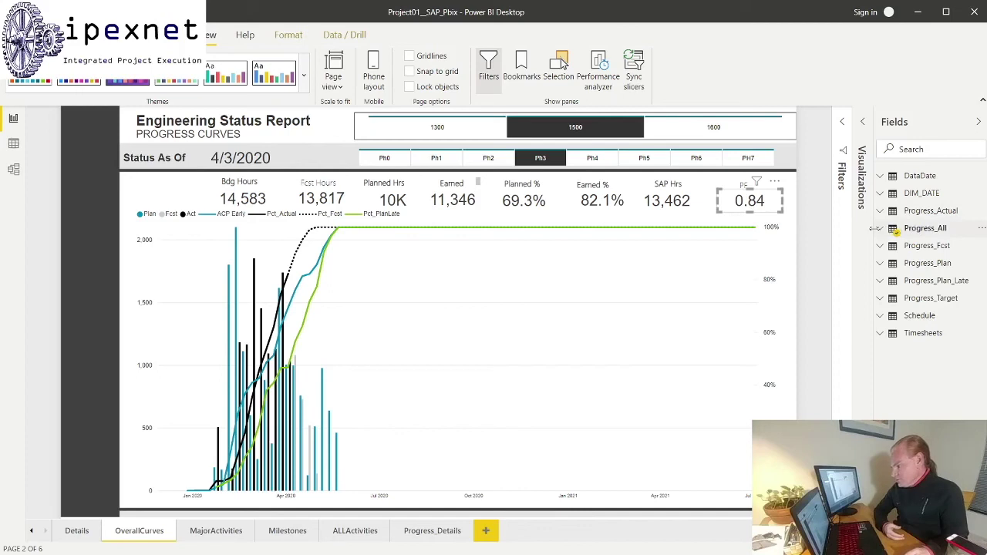
click(880, 232)
scroll(926, 270, down, 3)
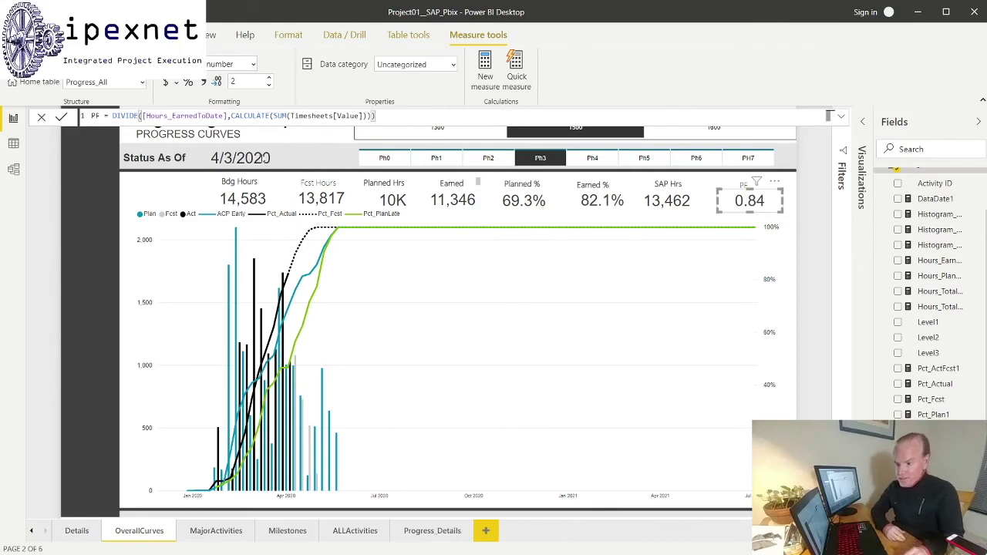
key(Left)
key(Left)
text(,)
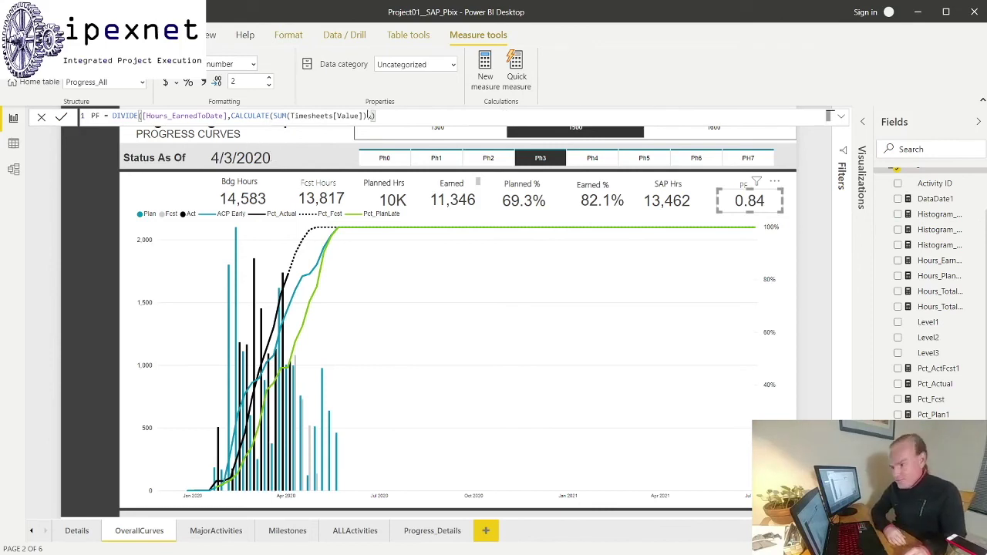
key(BackSpace)
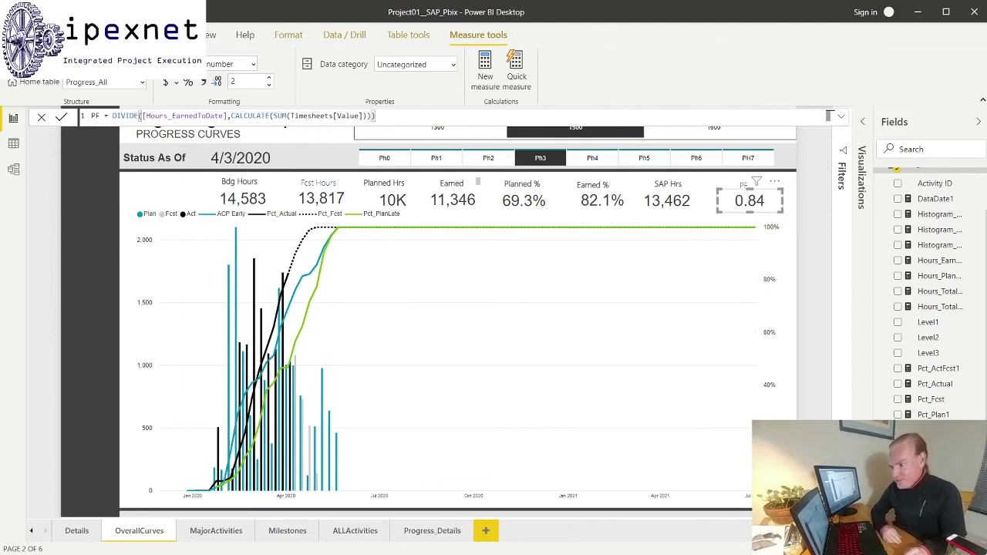
key(ctrl+shift+Left)
key(ctrl+shift+Left)
key(ctrl+shift+Left)
key(ctrl+shift+Left)
key(ctrl+shift+Left)
key(ctrl+shift+Left)
key(ctrl+shift+Left)
key(ctrl+shift+Left)
key(ctrl+shift+Left)
key(ctrl+shift+Left)
key(ctrl+shift+Left)
key(ctrl+shift+Left)
key(ctrl+shift+Left)
key(ctrl+shift+Left)
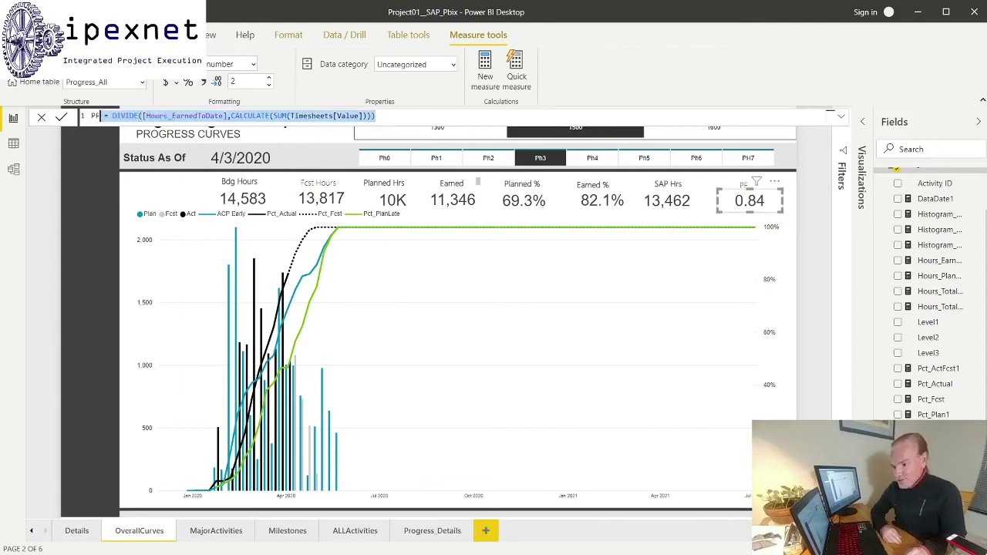
click(298, 116)
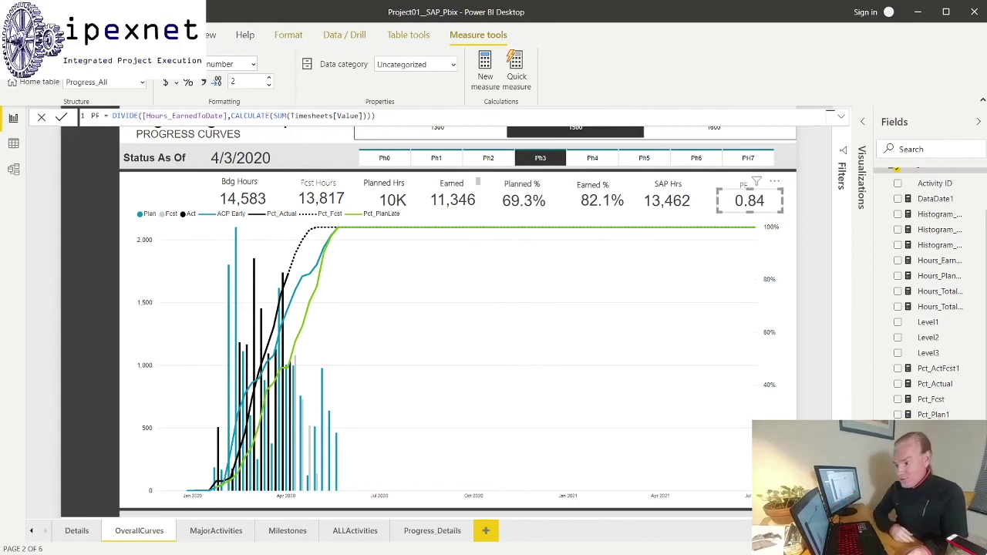
drag(377, 116, 87, 120)
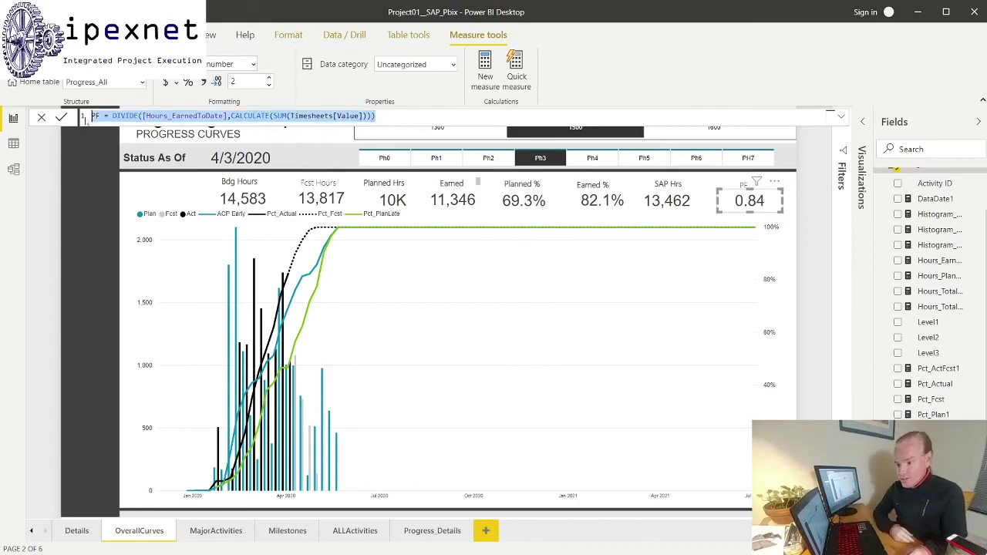
click(85, 192)
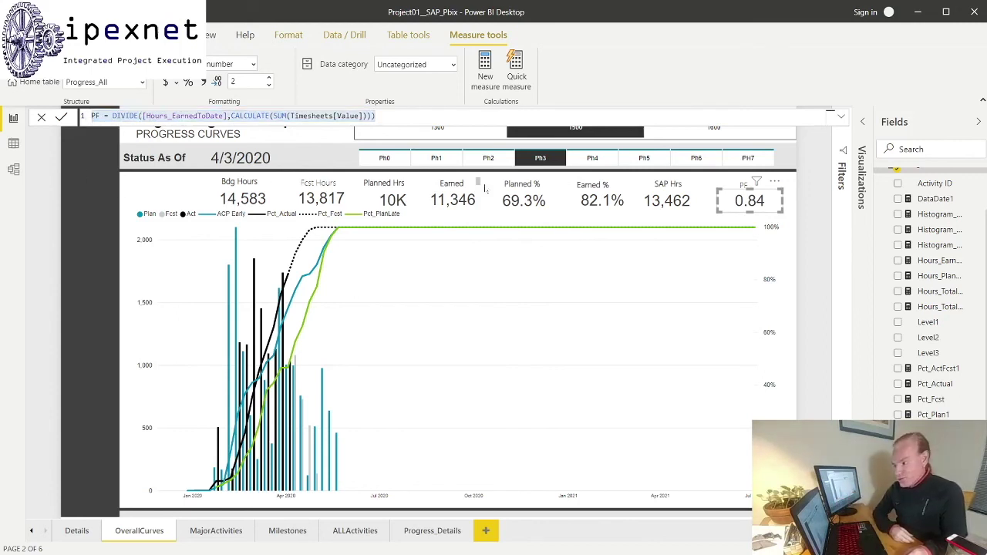
click(75, 291)
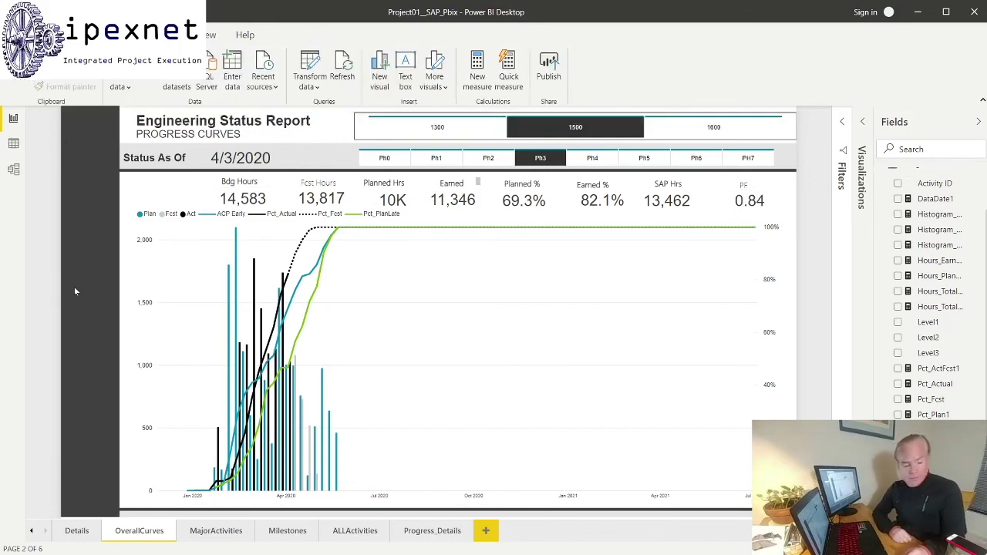